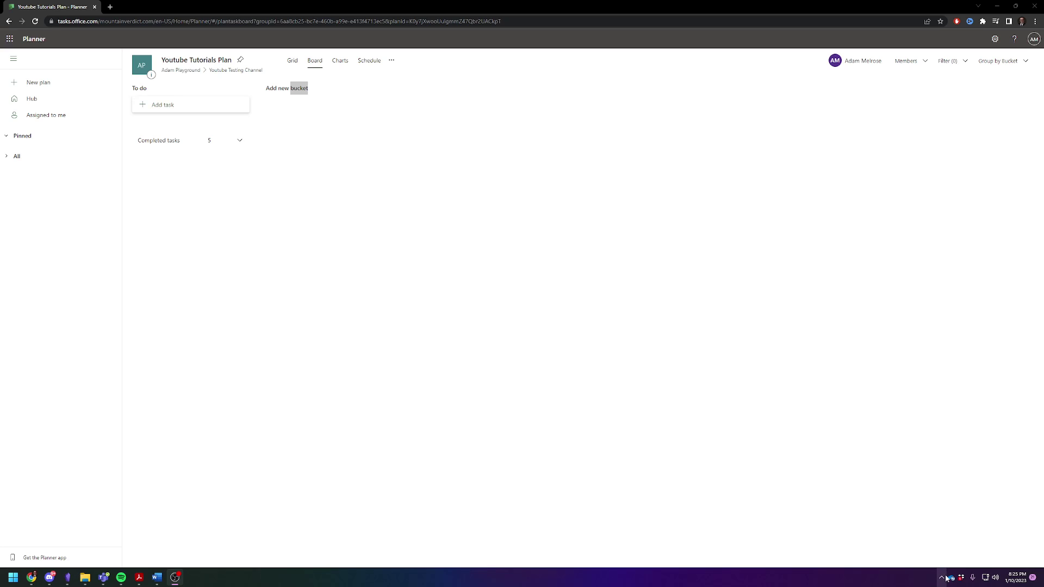
# Check the recent OneDrive file activity, then close that panel
pyautogui.click(952, 578)
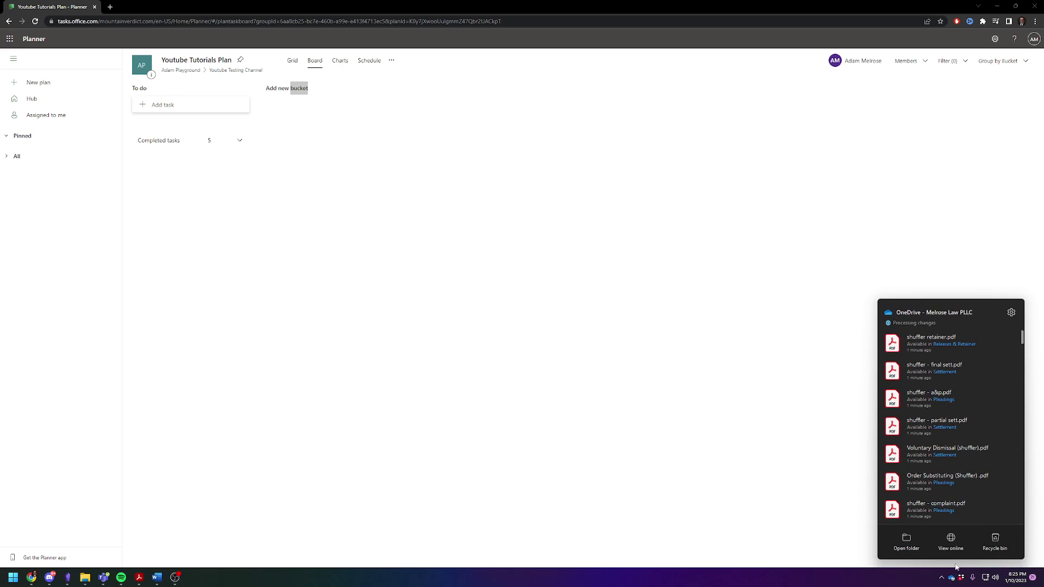
pyautogui.click(951, 578)
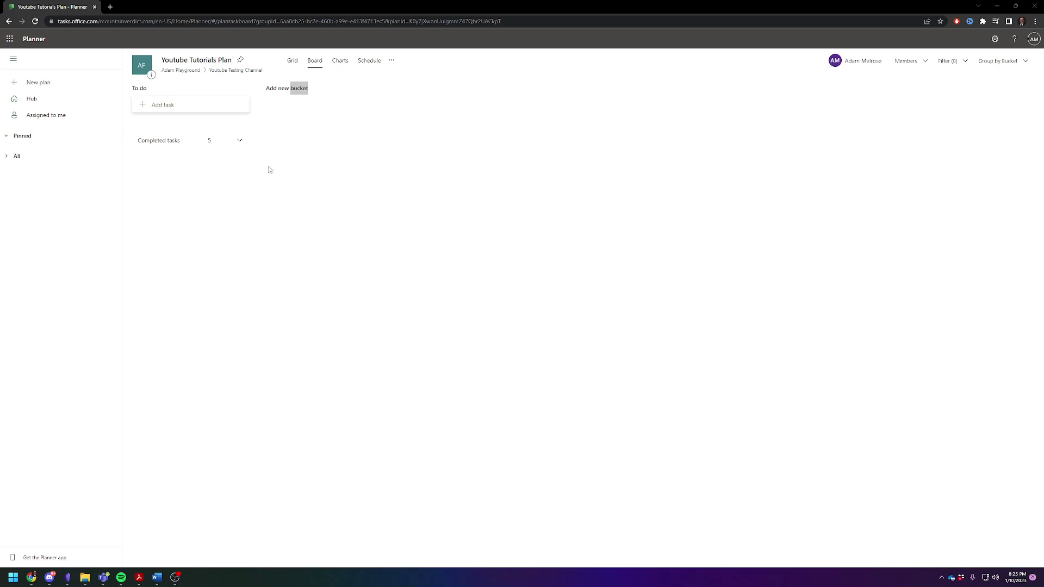
pyautogui.click(249, 154)
# Add a task named 'Task 1' to the To do bucket
pyautogui.click(153, 106)
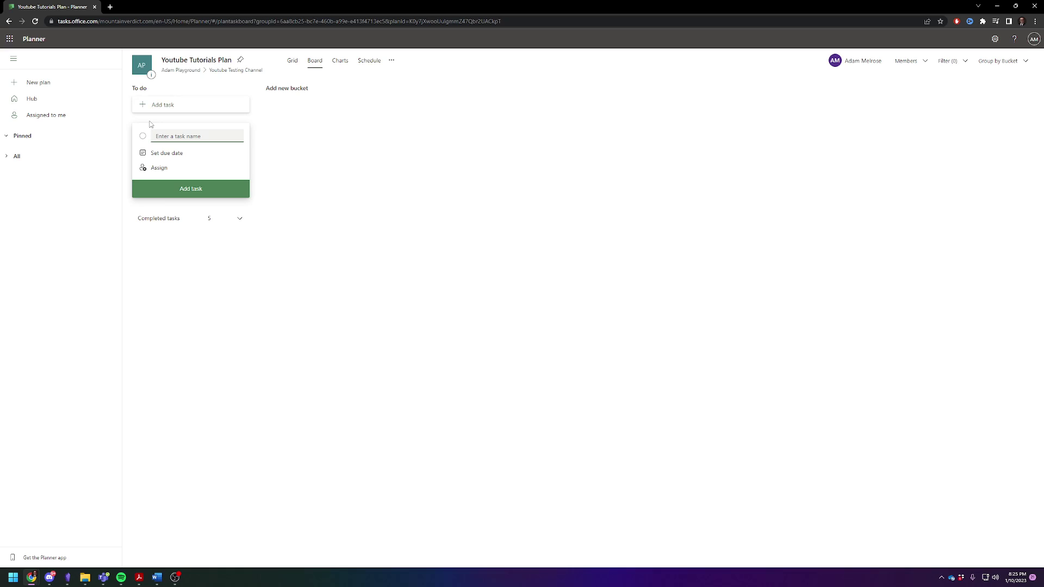
pyautogui.write('Tas')
pyautogui.write('k 1')
pyautogui.press('Return')
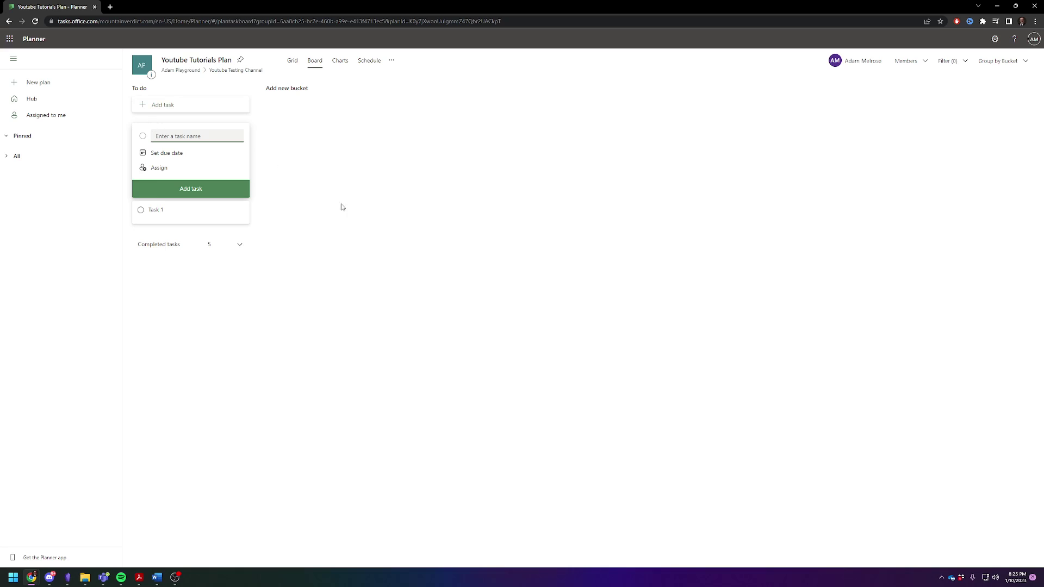
pyautogui.click(336, 231)
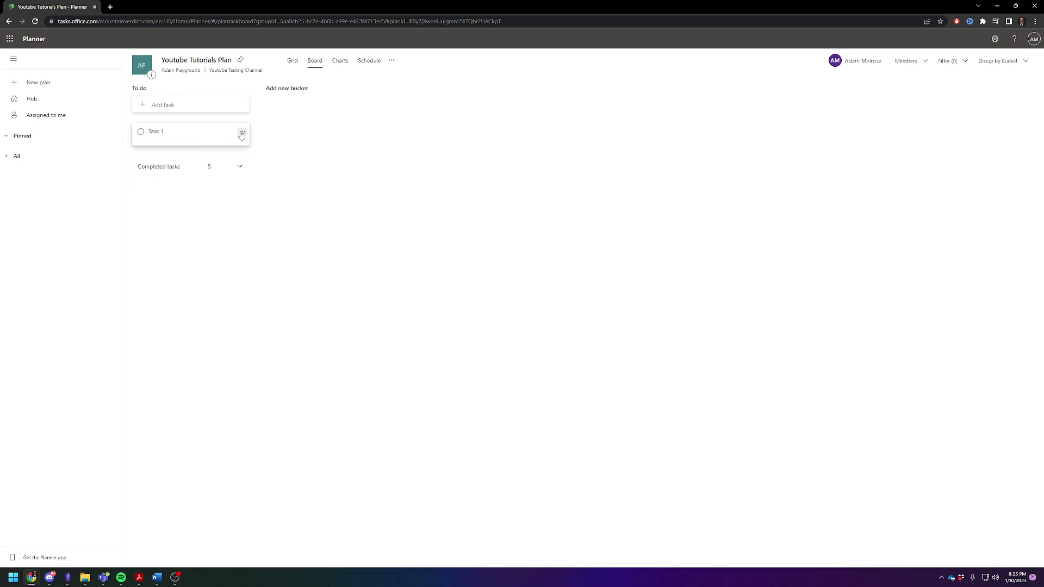
# Tag Task 1 with the Pink label and open its details
pyautogui.click(243, 135)
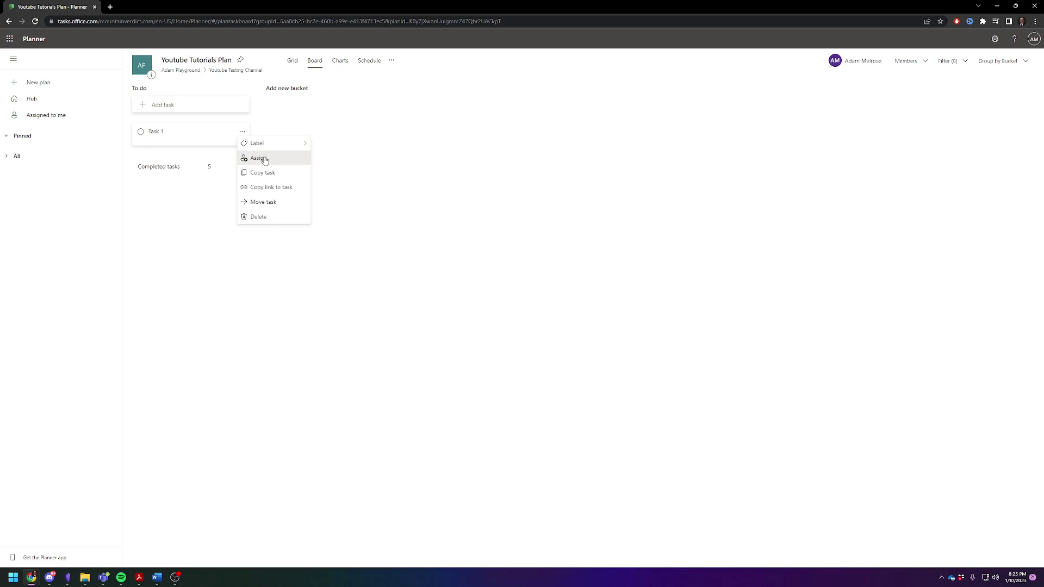
pyautogui.moveTo(269, 143)
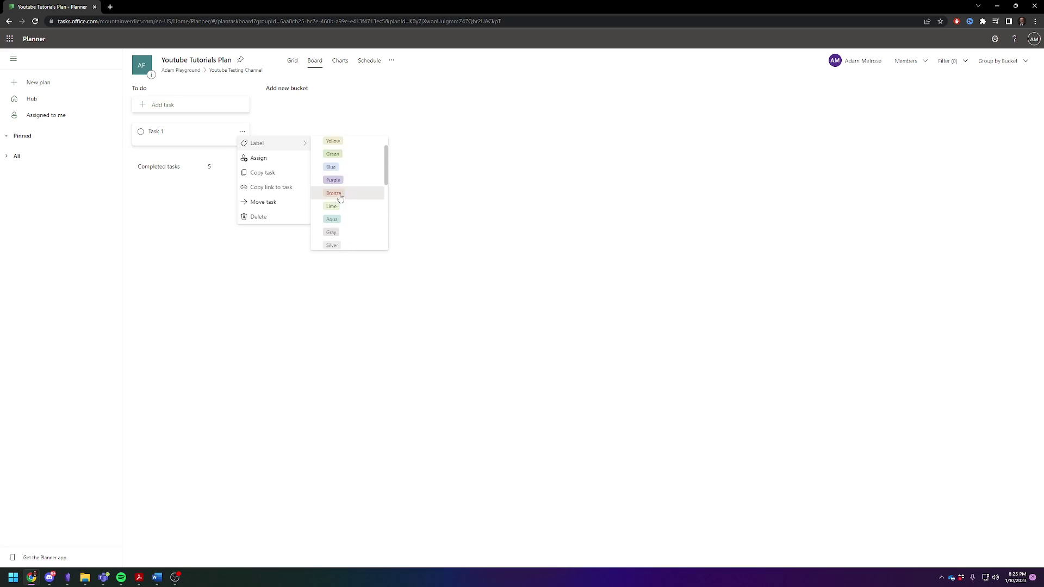
pyautogui.click(331, 143)
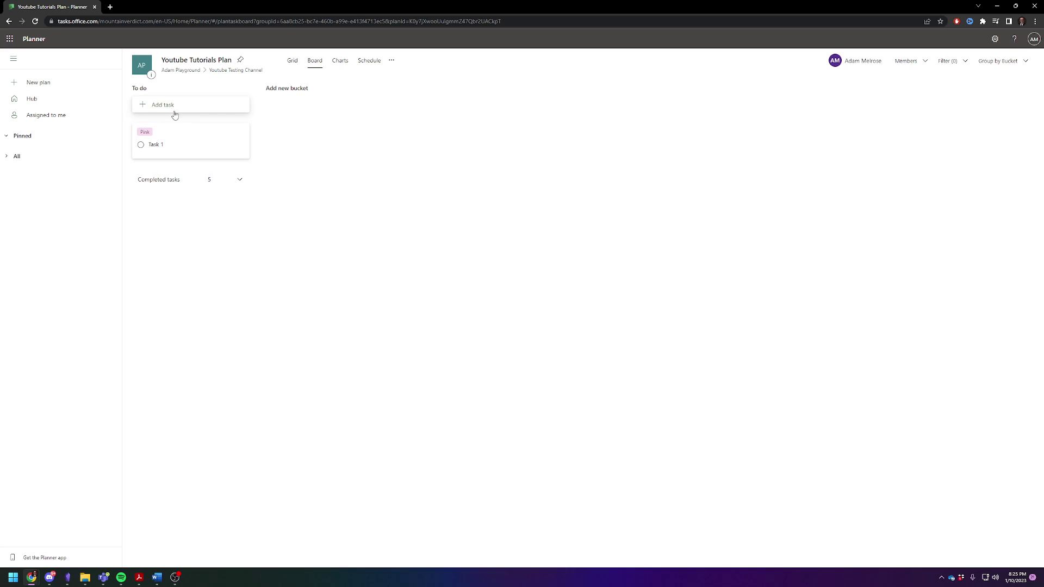
pyautogui.click(191, 137)
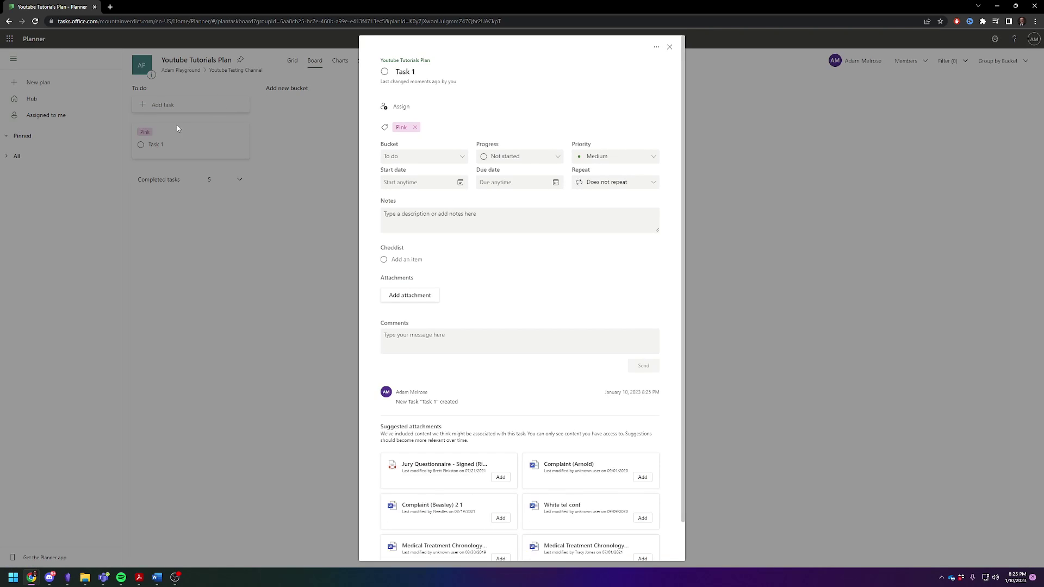
# Rename the Pink, Red and Yellow labels to Team 1, Team 2 and Team 3, then close Task 1's details
pyautogui.click(439, 127)
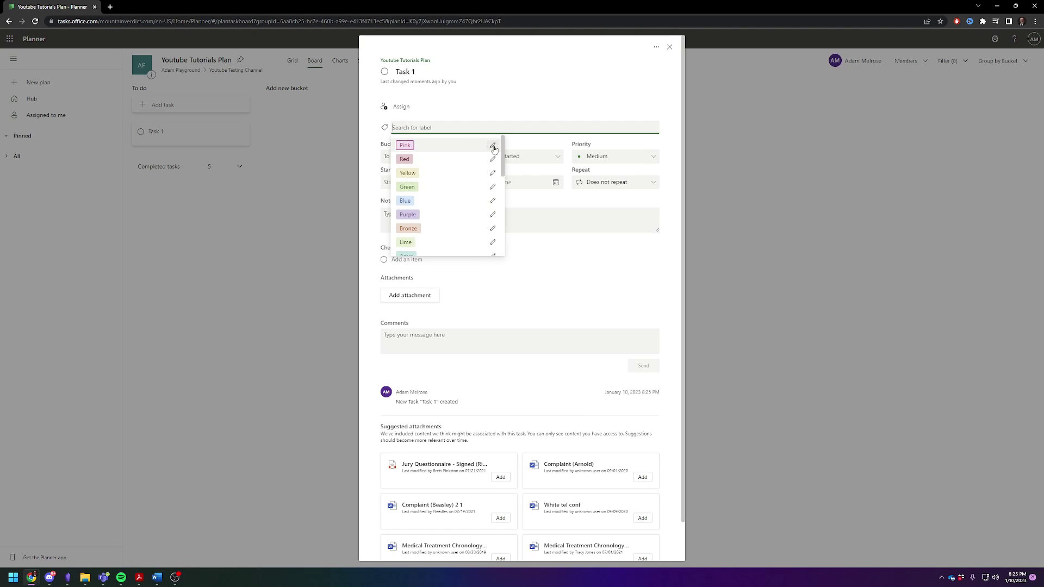
pyautogui.click(492, 147)
pyautogui.write('Team')
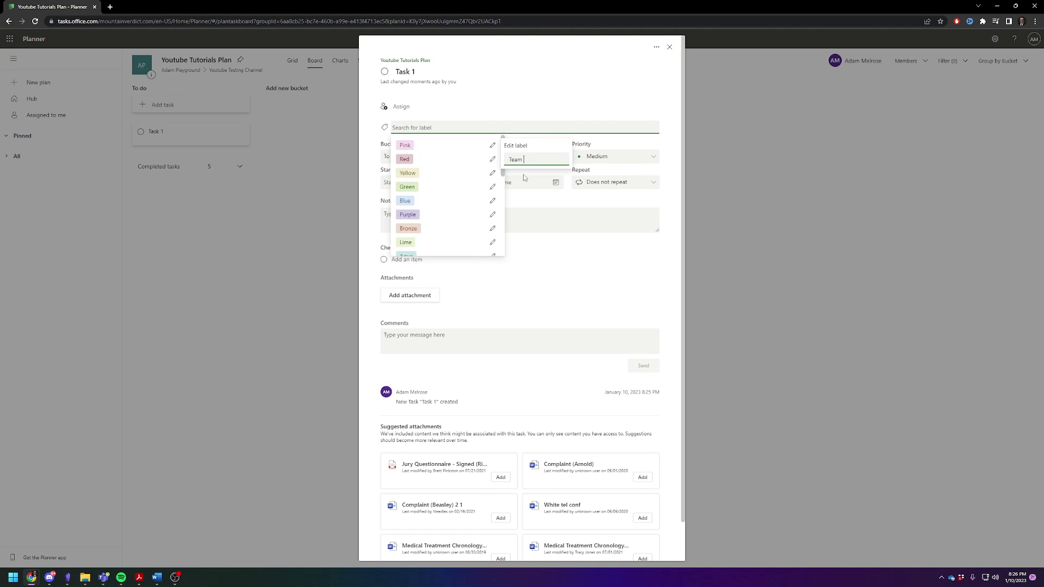
pyautogui.write('1')
pyautogui.press('Return')
pyautogui.click(493, 159)
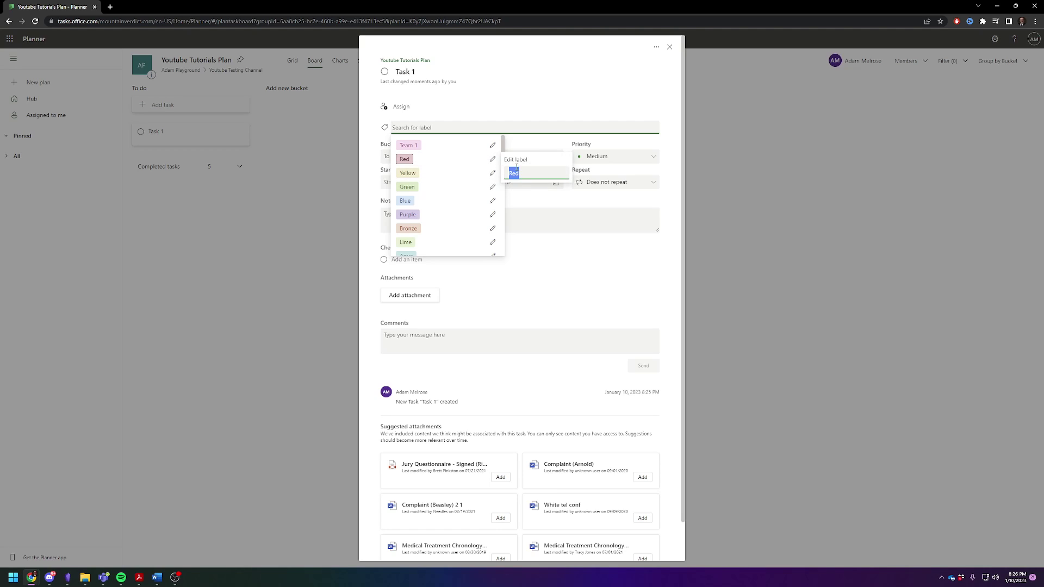
pyautogui.write('Team 2')
pyautogui.press('Return')
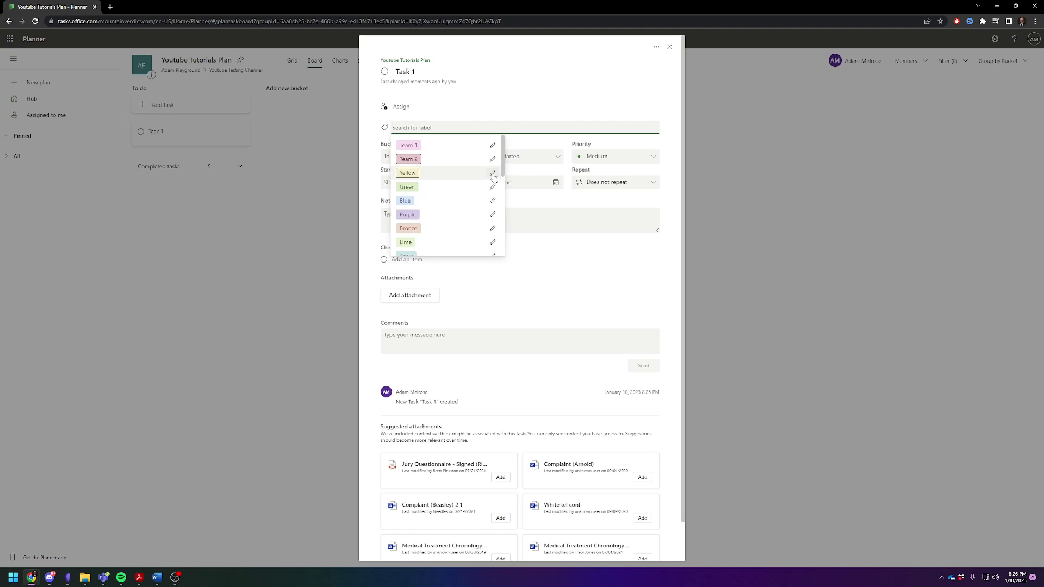
pyautogui.click(491, 173)
pyautogui.write('Team 3')
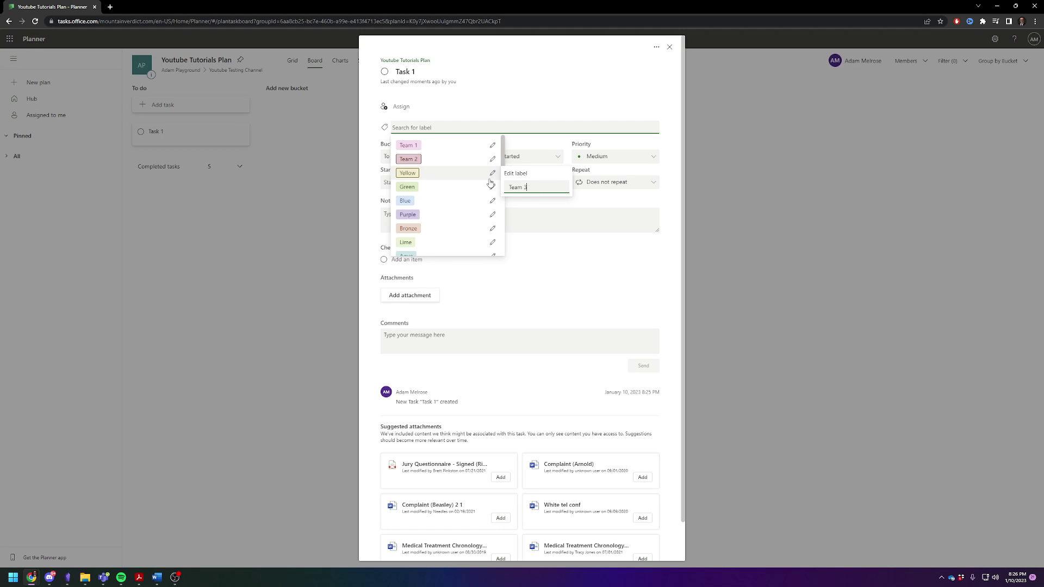
pyautogui.press('Return')
pyautogui.click(670, 51)
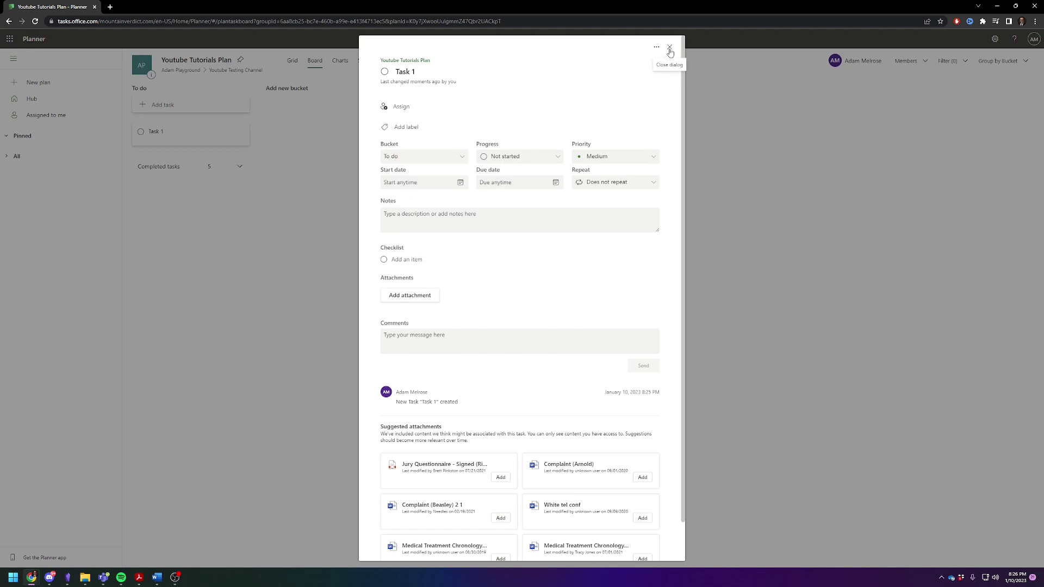
pyautogui.click(245, 132)
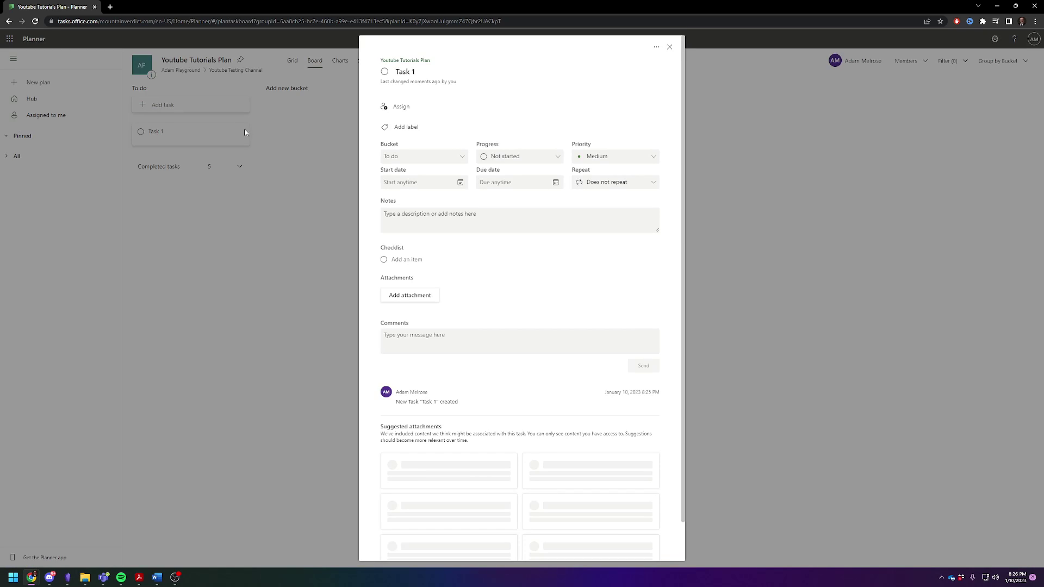
# Tag Task 1 with Team 1 and add Task 2 and Task 3 to To do
pyautogui.click(242, 132)
pyautogui.moveTo(258, 142)
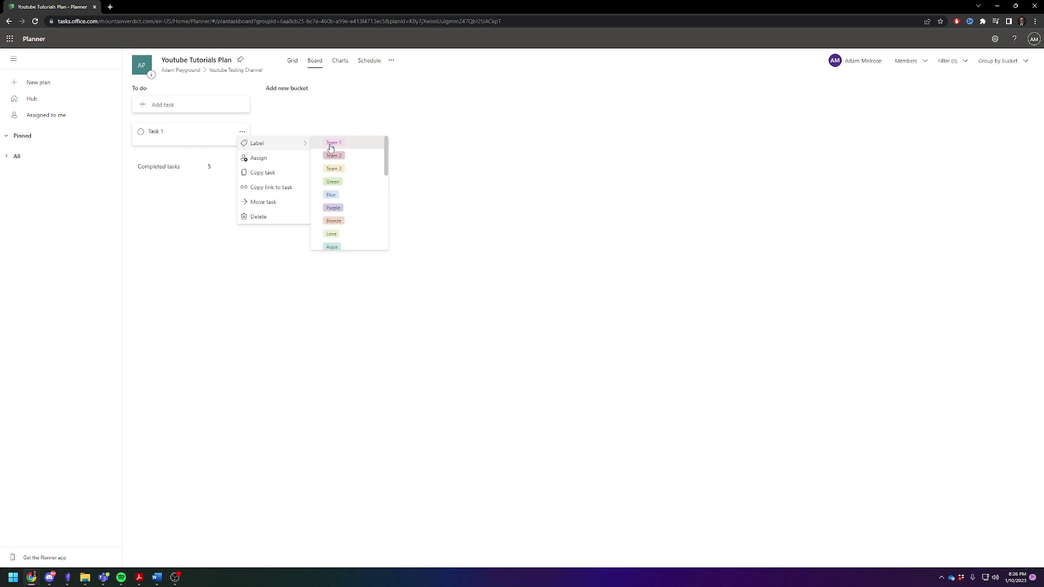
pyautogui.click(330, 144)
pyautogui.click(162, 107)
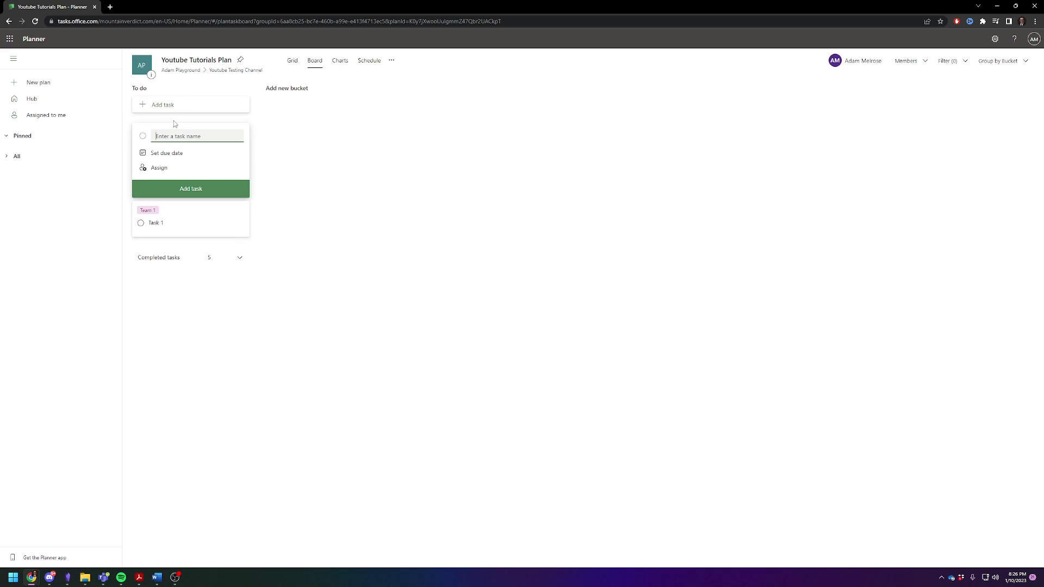
pyautogui.write('Task 2')
pyautogui.press('Return')
pyautogui.click(163, 105)
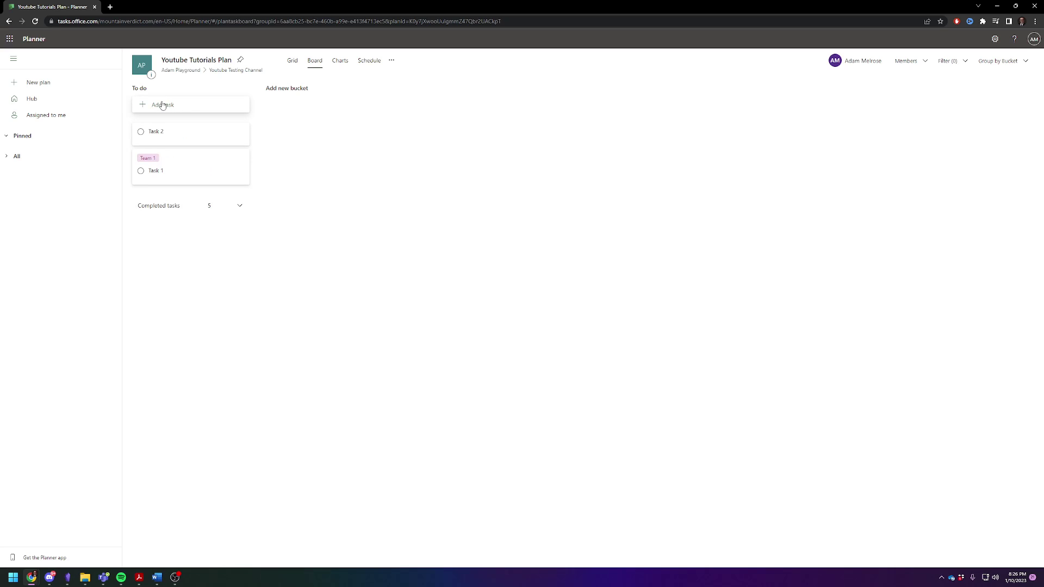
pyautogui.click(163, 105)
pyautogui.write('Task 3')
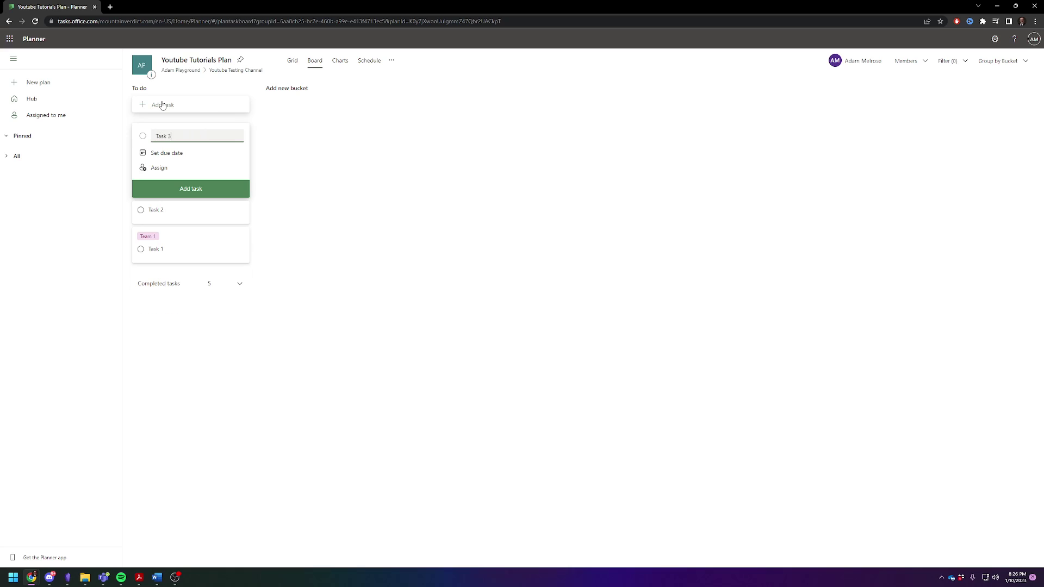
pyautogui.click(191, 188)
# Label Task 2 as Team 2 and Task 3 as Team 3
pyautogui.click(242, 161)
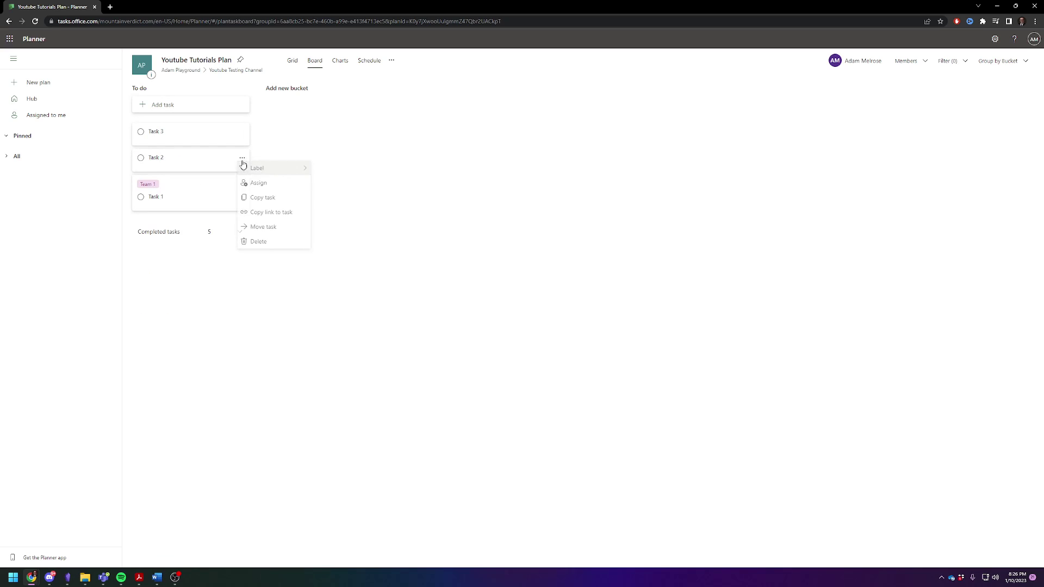
pyautogui.click(333, 181)
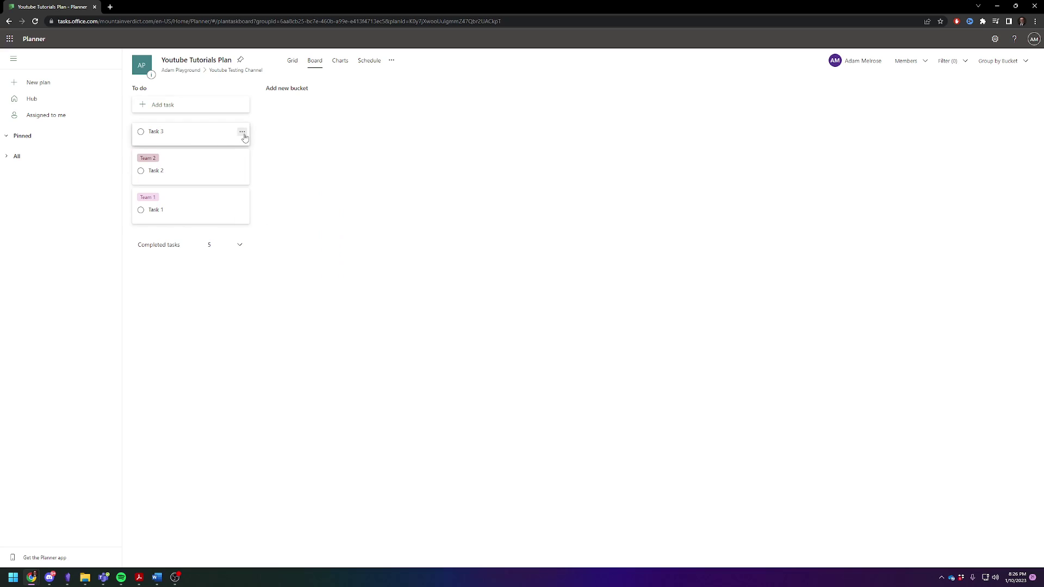
pyautogui.click(242, 132)
pyautogui.click(331, 167)
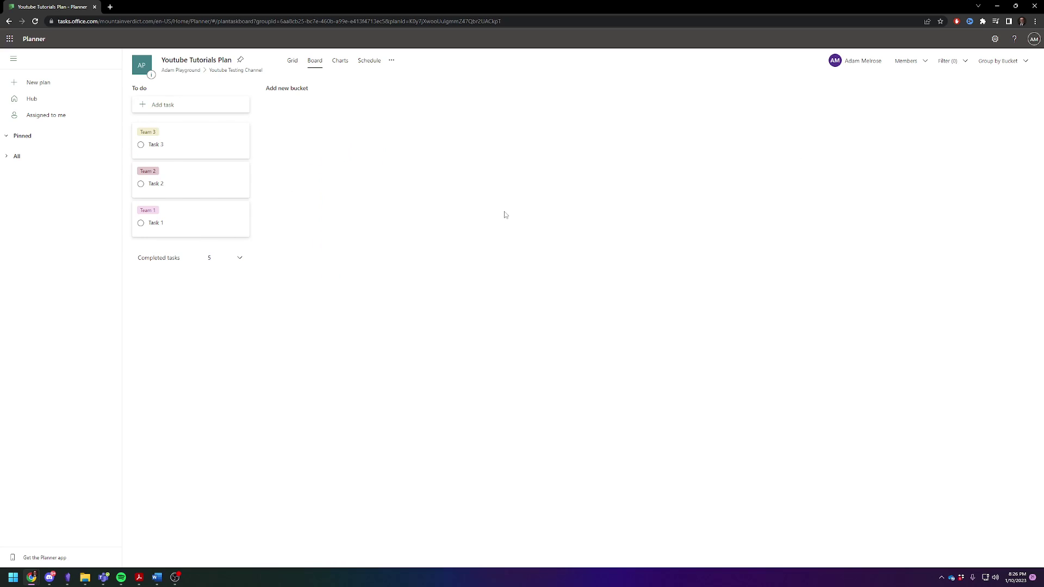
# Change the board's Group by setting from Bucket to Labels
pyautogui.click(997, 63)
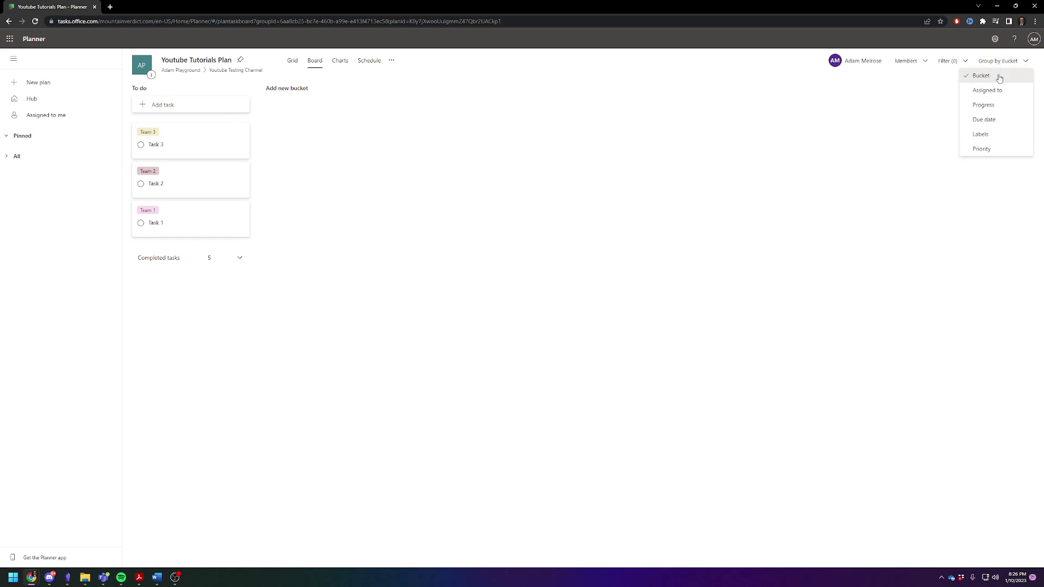
pyautogui.click(980, 134)
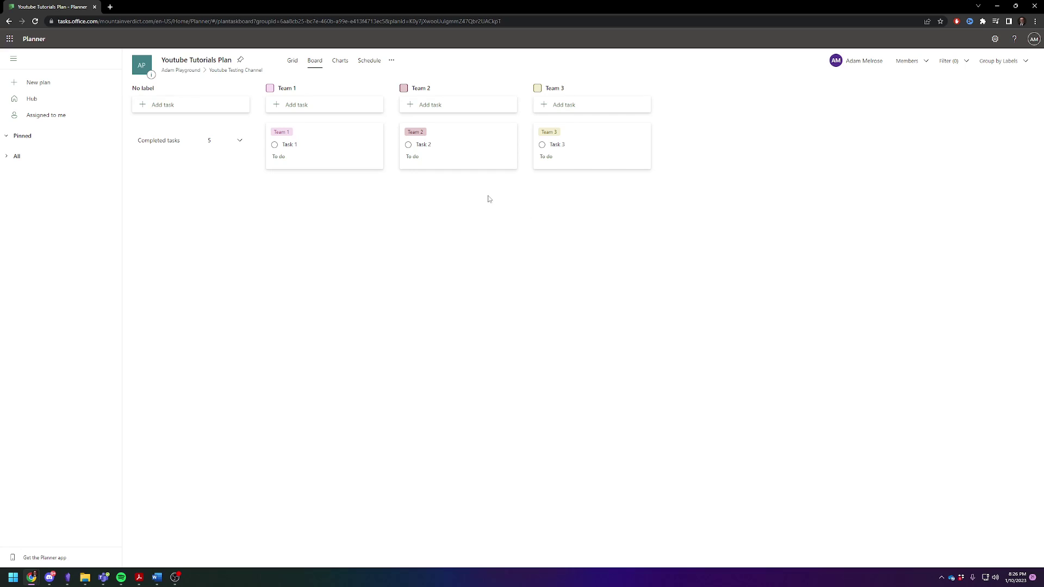